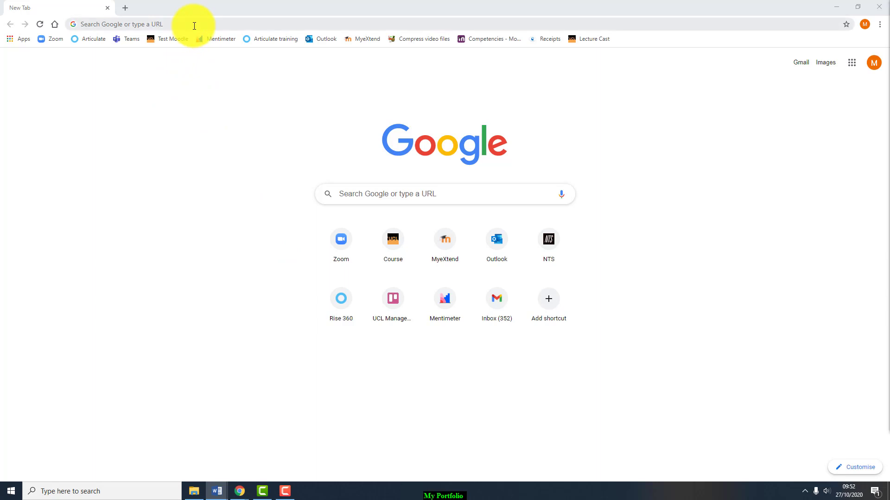
- Go to the UCL Zoom conferencing site at ucl.zoom.us
{"action": "left_click", "coordinate": [194, 25]}
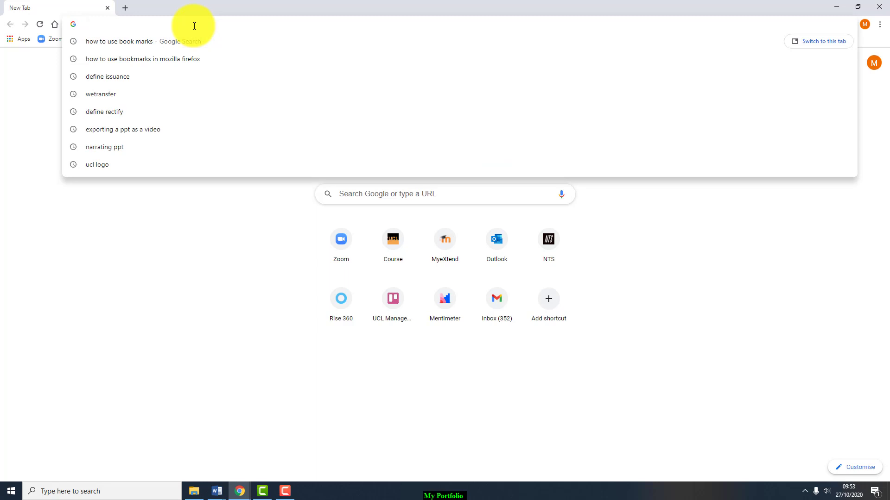
{"action": "type", "text": "uck"}
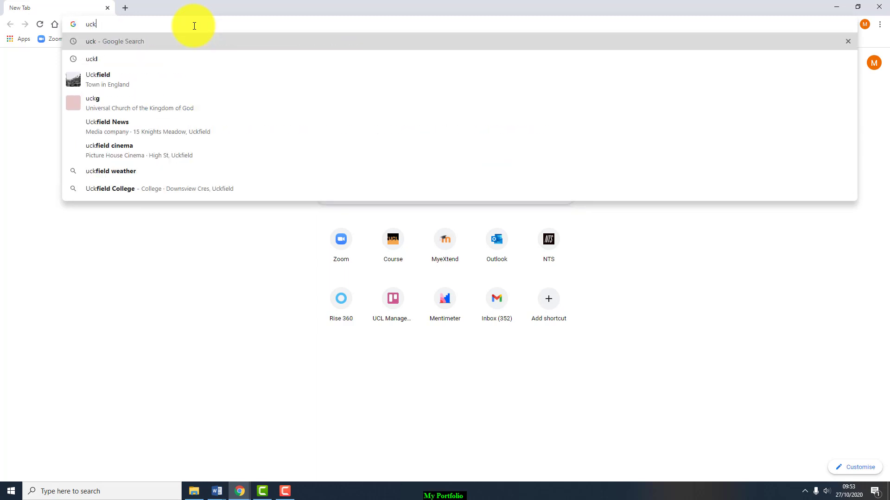
{"action": "key", "text": "BackSpace"}
{"action": "type", "text": "k"}
{"action": "key", "text": "BackSpace"}
{"action": "type", "text": "l/"}
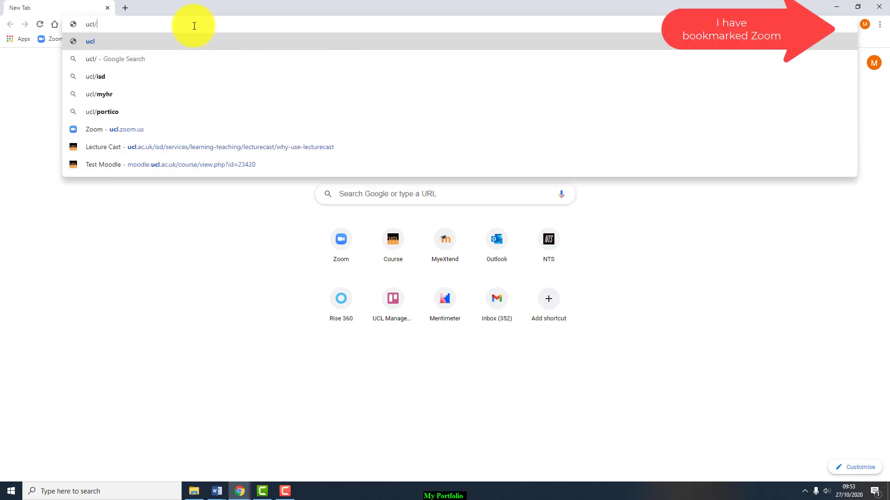
{"action": "key", "text": "BackSpace"}
{"action": "type", "text": ".z"}
{"action": "key", "text": "BackSpace"}
{"action": "key", "text": "BackSpace"}
{"action": "key", "text": "BackSpace"}
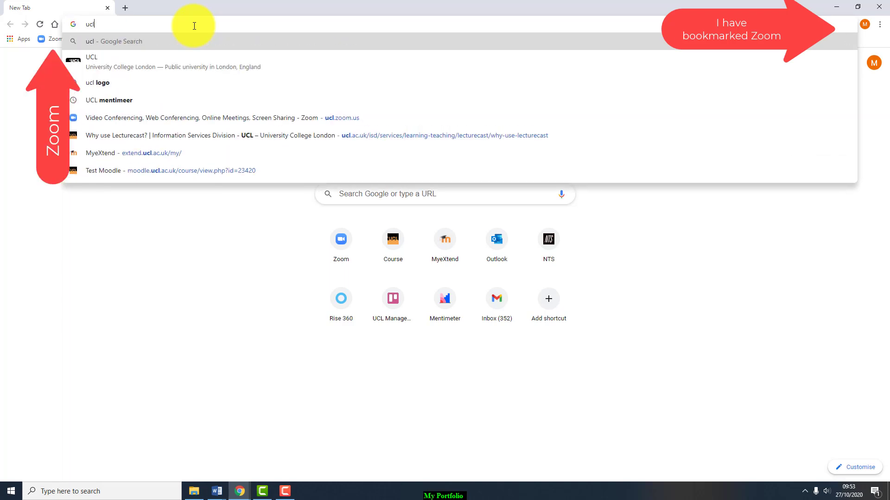
{"action": "type", "text": ".z"}
{"action": "key", "text": "Return"}
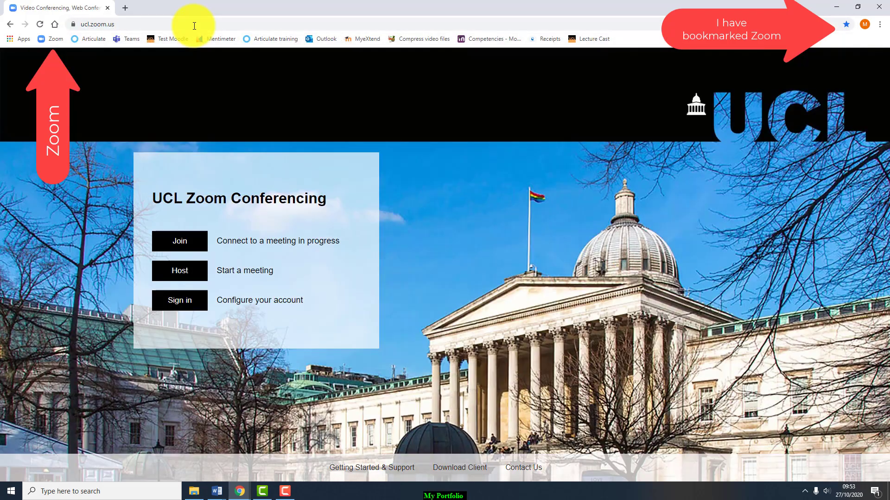
{"action": "left_click", "coordinate": [98, 24]}
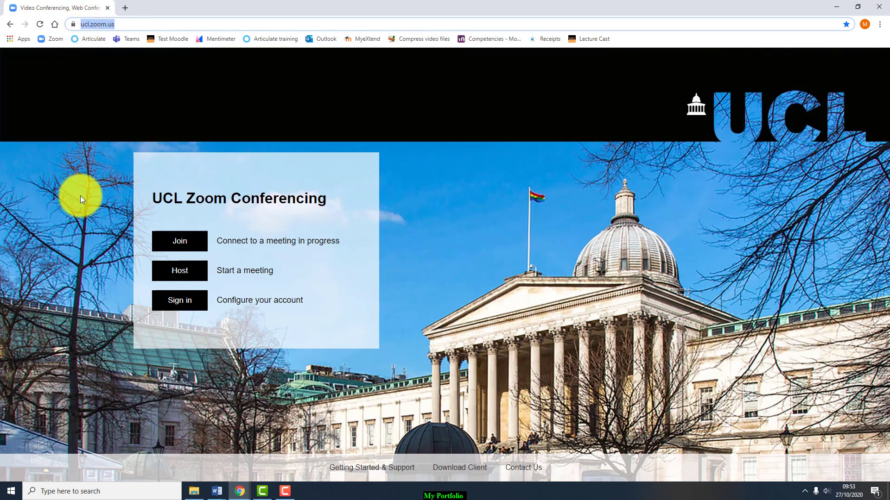
- Sign in to the Zoom account and start scheduling a new meeting
{"action": "left_click", "coordinate": [194, 308]}
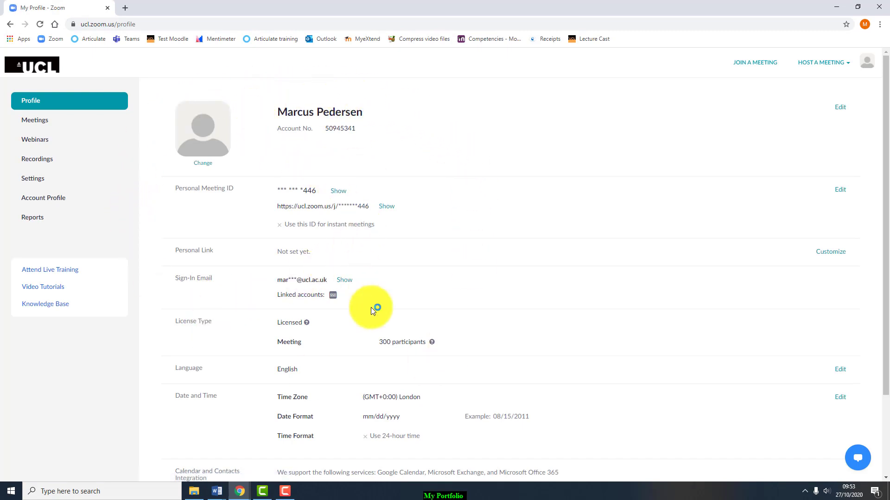
{"action": "left_click_drag", "start_coordinate": [444, 344], "coordinate": [377, 344]}
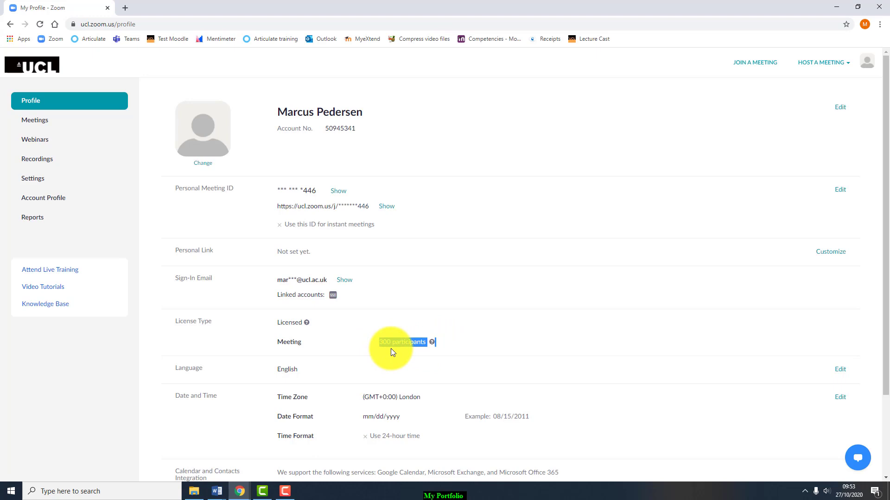
{"action": "left_click", "coordinate": [46, 124]}
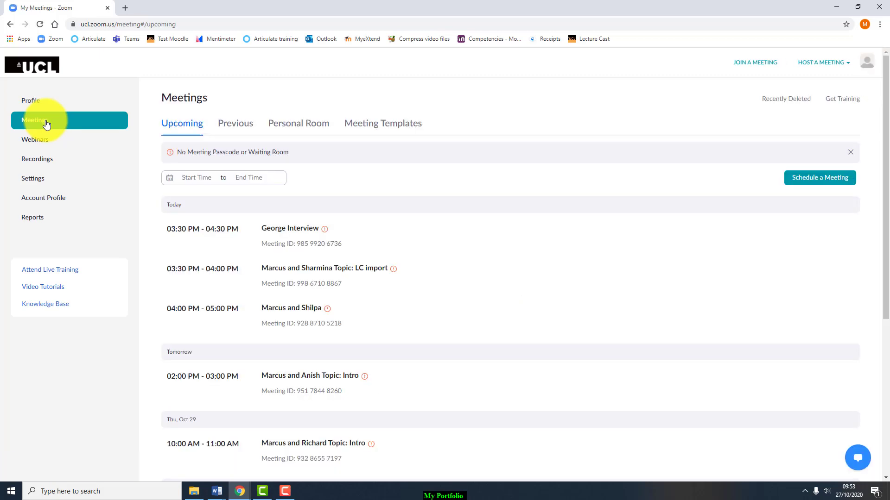
{"action": "left_click", "coordinate": [801, 181]}
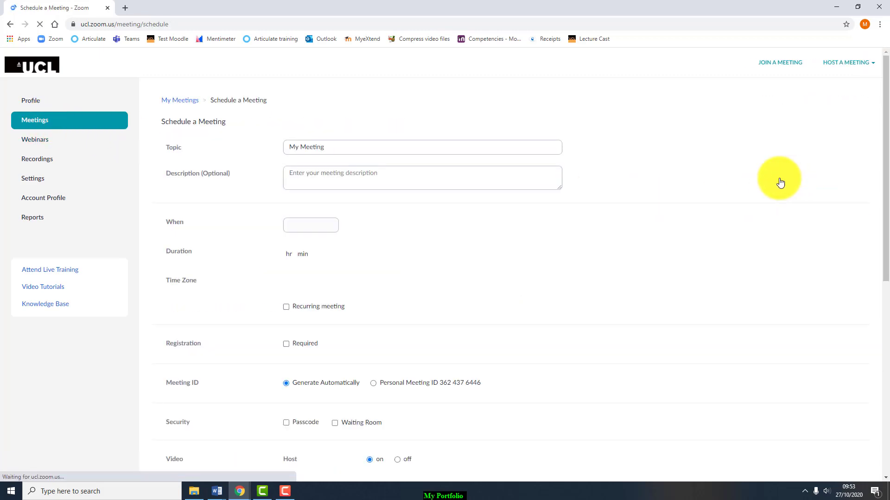
- Set the meeting topic to "Test meeting for Presentation" and enter a description saying who will host it
{"action": "double_click", "coordinate": [349, 200]}
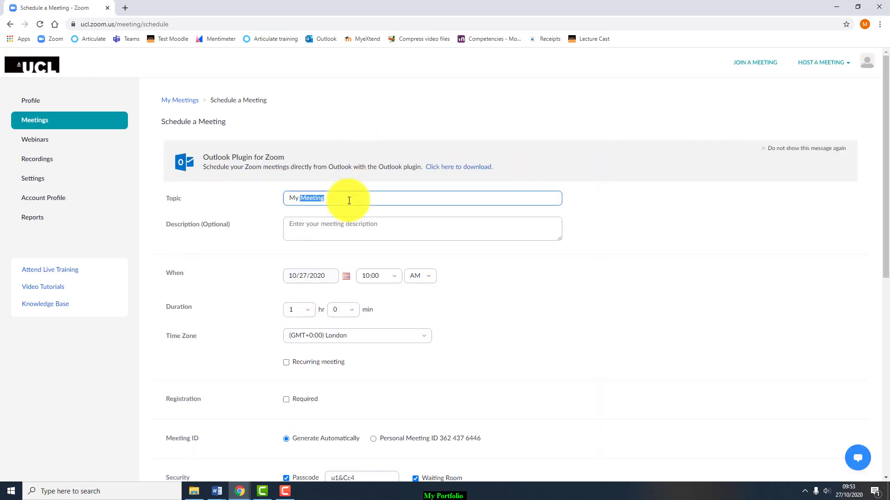
{"action": "triple_click", "coordinate": [349, 200]}
{"action": "type", "text": "Test meeting for Presentation"}
{"action": "left_click", "coordinate": [347, 221]}
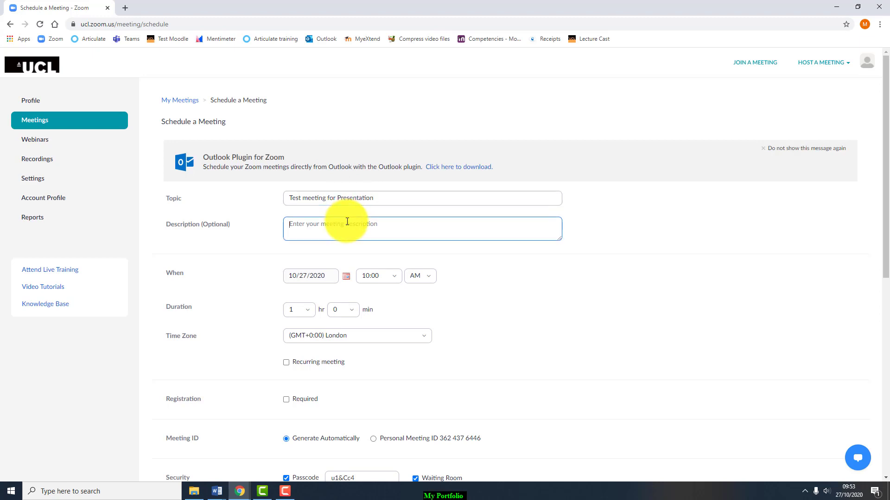
{"action": "type", "text": "This will be hosted by Marcus."}
- Schedule the meeting for 10/28/2020 at 11:00 AM with a duration of 1 hour 0 minutes
{"action": "scroll", "coordinate": [348, 222], "scroll_direction": "down", "scroll_amount": 1}
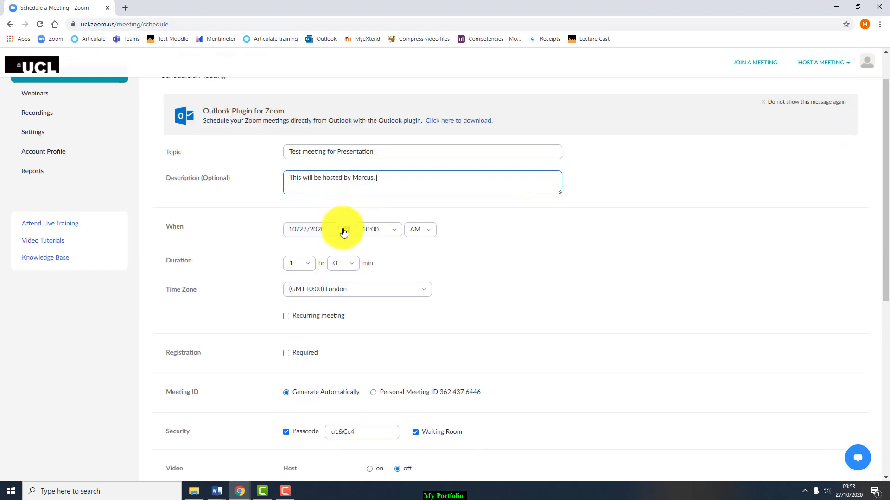
{"action": "left_click", "coordinate": [343, 233]}
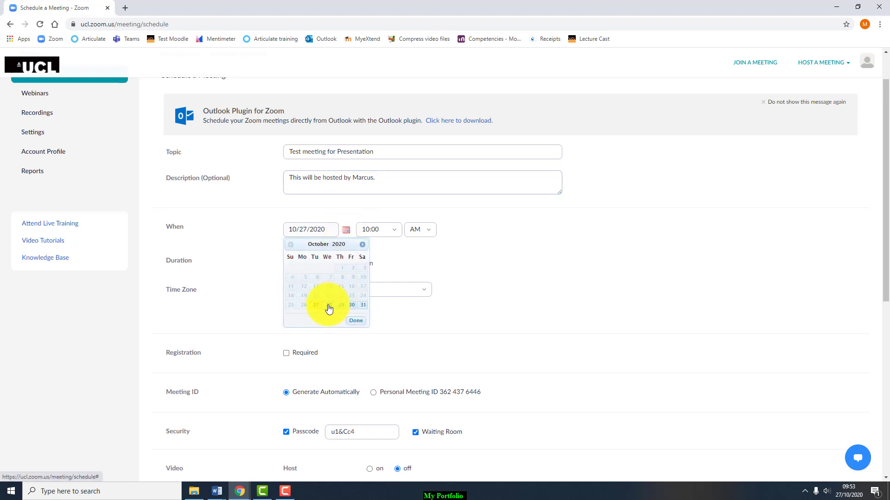
{"action": "left_click", "coordinate": [328, 308]}
{"action": "left_click", "coordinate": [391, 230]}
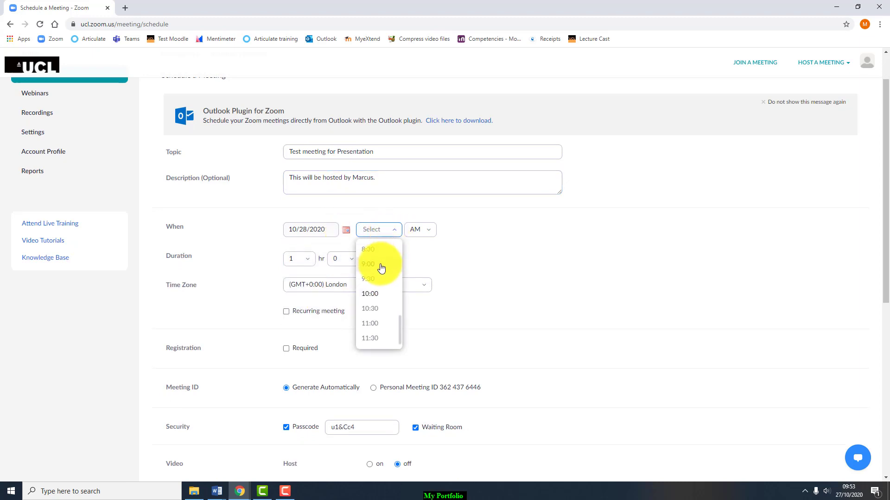
{"action": "left_click", "coordinate": [373, 323]}
{"action": "scroll", "coordinate": [357, 306], "scroll_direction": "down", "scroll_amount": 1}
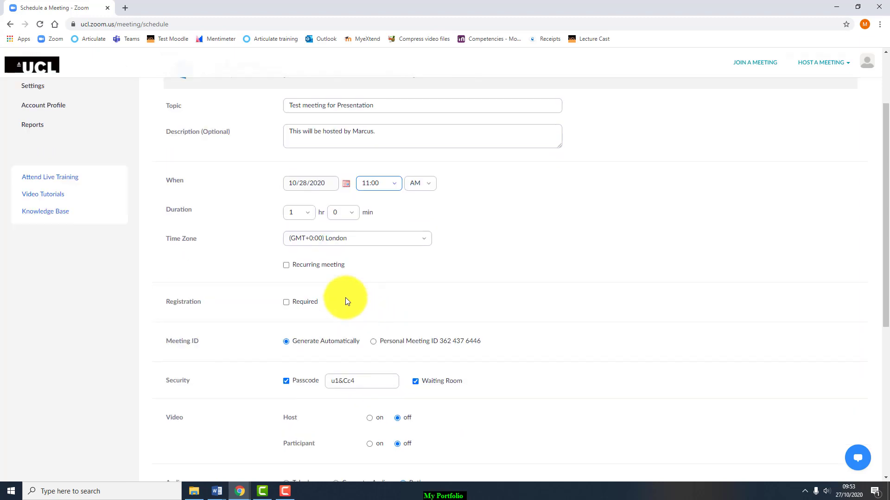
{"action": "left_click", "coordinate": [307, 215]}
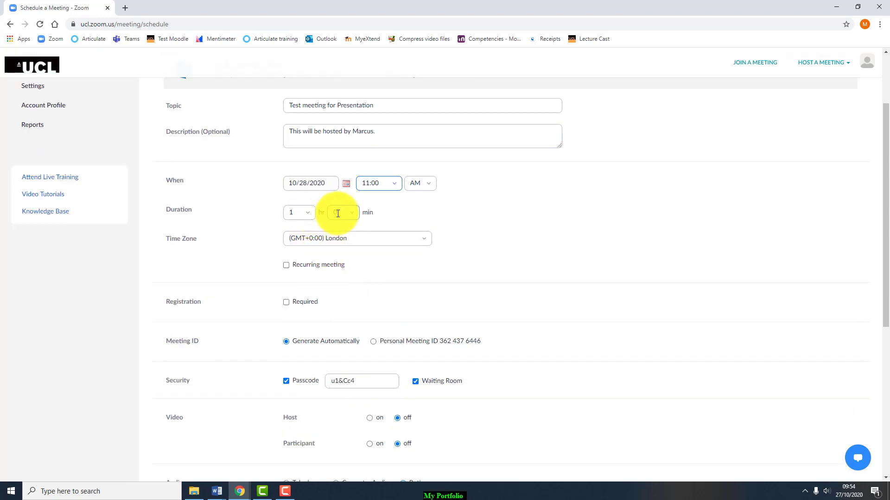
{"action": "left_click", "coordinate": [352, 217]}
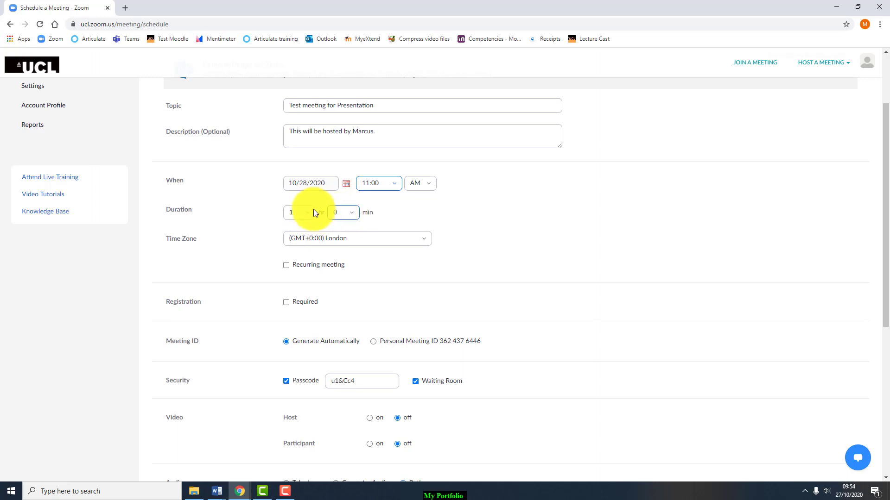
{"action": "left_click", "coordinate": [302, 213]}
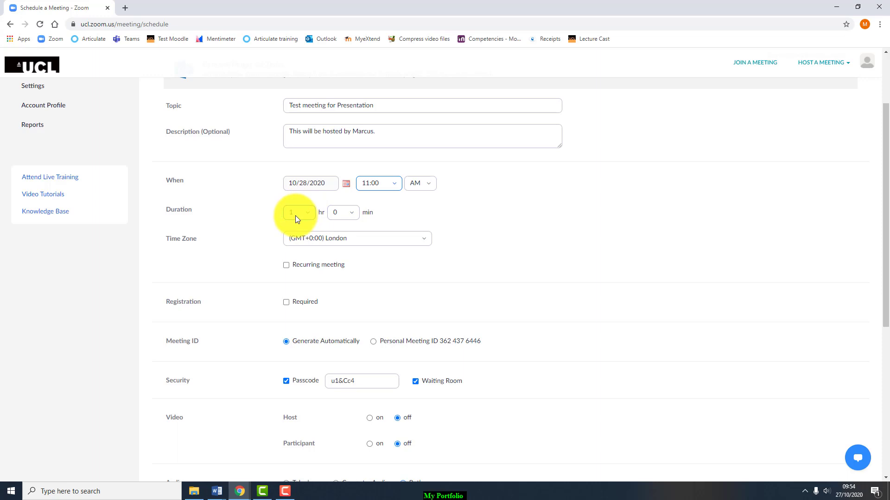
- Turn off the Passcode and Waiting Room security options for the meeting
{"action": "scroll", "coordinate": [296, 215], "scroll_direction": "down", "scroll_amount": 1}
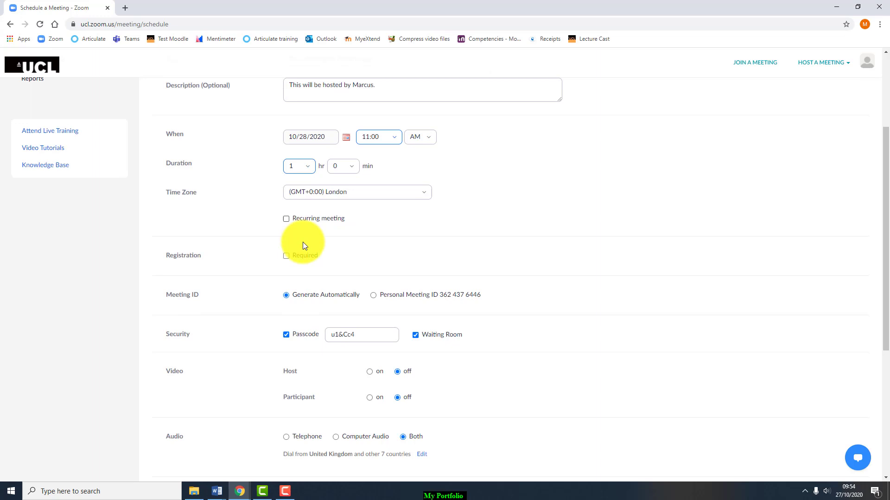
{"action": "left_click", "coordinate": [286, 335]}
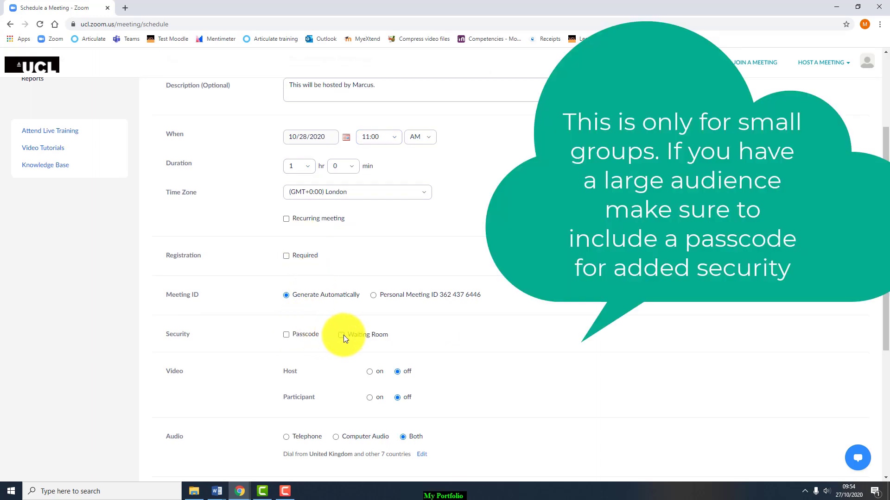
{"action": "scroll", "coordinate": [343, 335], "scroll_direction": "down", "scroll_amount": 1}
{"action": "scroll", "coordinate": [345, 330], "scroll_direction": "down", "scroll_amount": 3}
{"action": "left_click", "coordinate": [346, 338]}
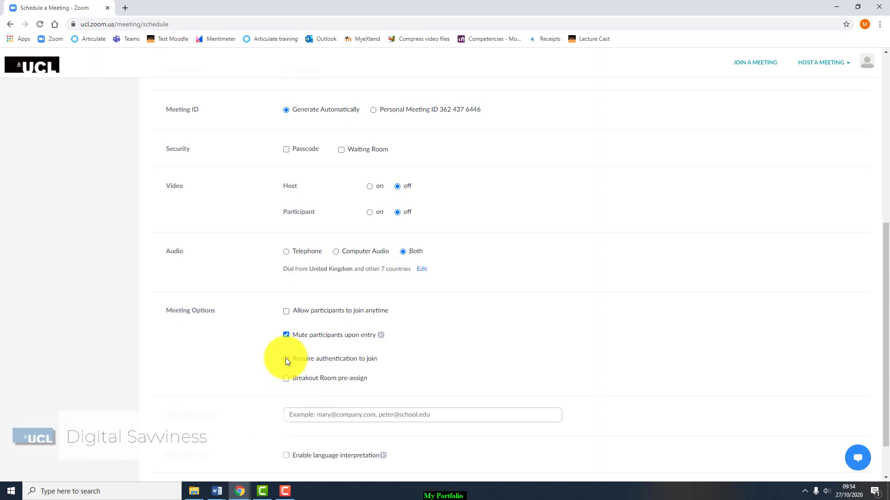
- Try requiring authentication to join for anyone with a Zoom account, and turn that requirement off again
{"action": "left_click", "coordinate": [286, 359]}
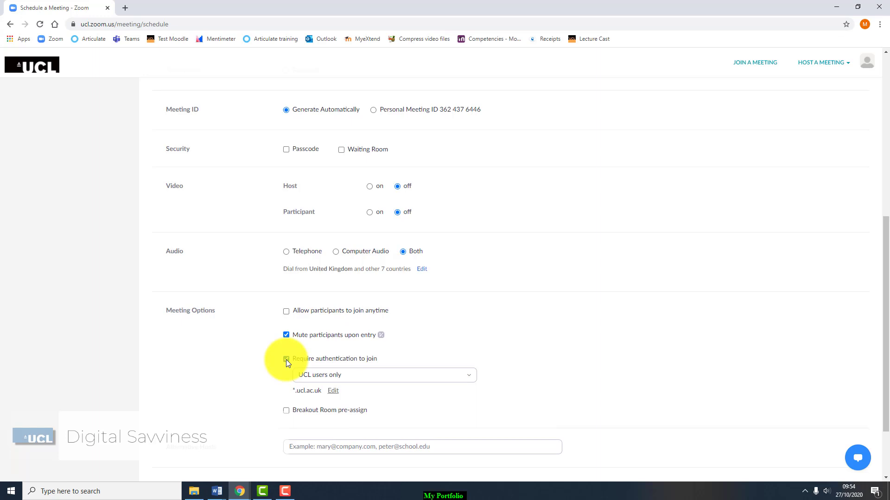
{"action": "left_click", "coordinate": [336, 380]}
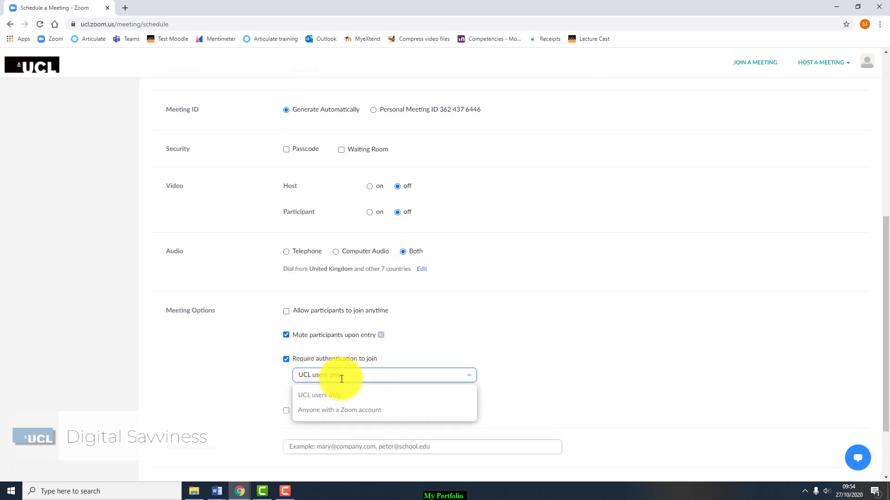
{"action": "left_click", "coordinate": [345, 410]}
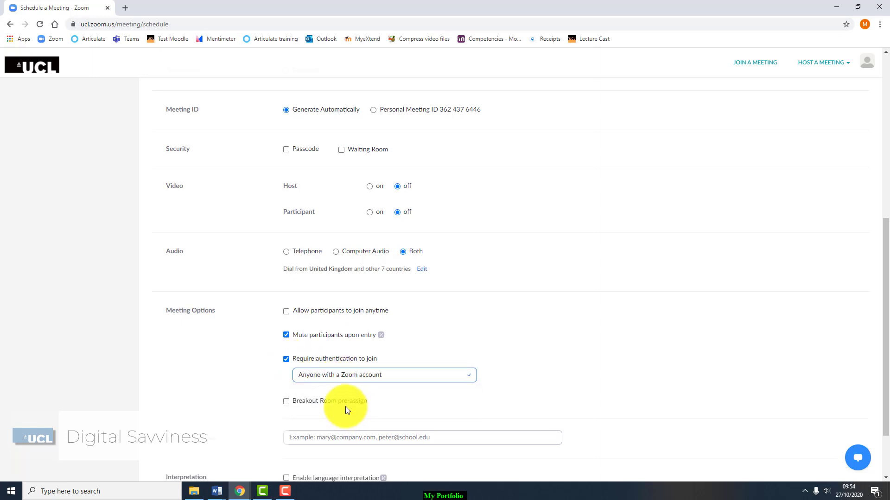
{"action": "left_click", "coordinate": [286, 359]}
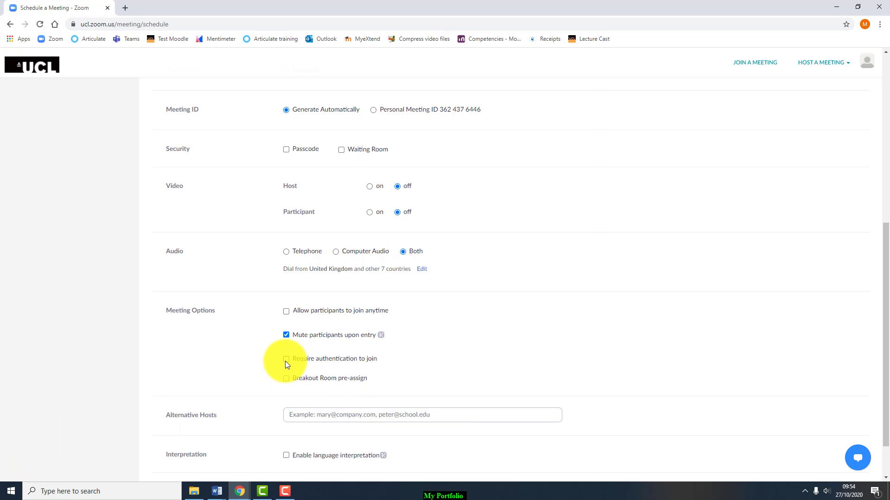
- Save the scheduled meeting and review its invite link and settings
{"action": "scroll", "coordinate": [285, 363], "scroll_direction": "down", "scroll_amount": 2}
{"action": "left_click", "coordinate": [313, 444]}
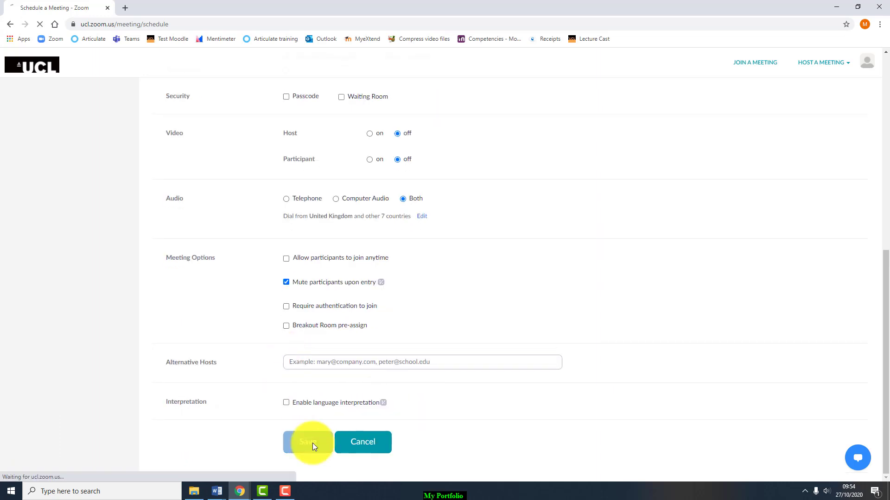
{"action": "left_click_drag", "start_coordinate": [399, 297], "coordinate": [293, 300]}
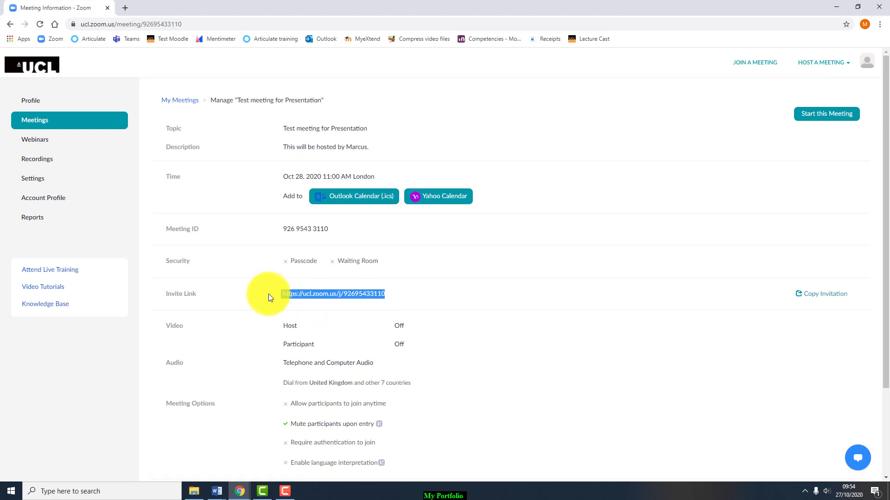
{"action": "left_click", "coordinate": [413, 297]}
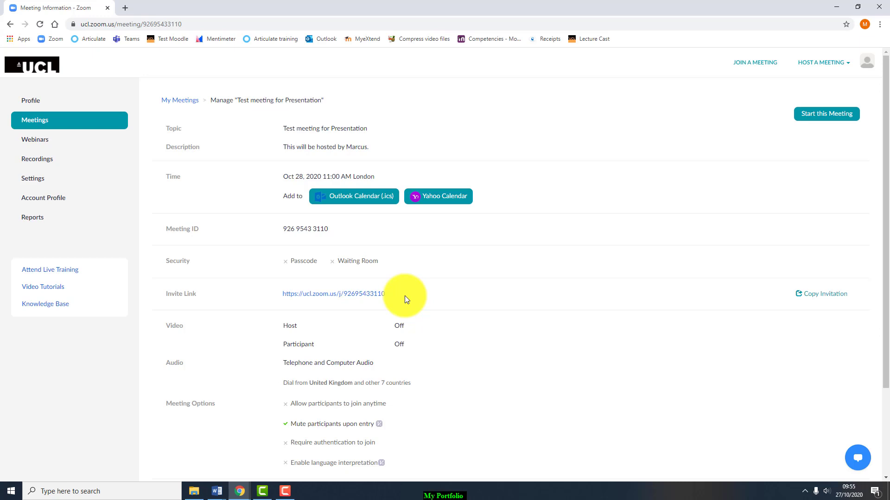
{"action": "scroll", "coordinate": [405, 296], "scroll_direction": "down", "scroll_amount": 1}
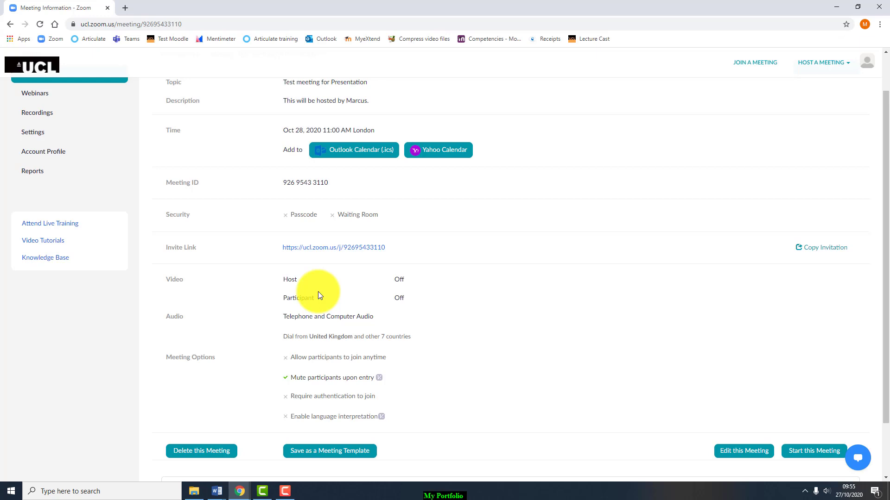
{"action": "scroll", "coordinate": [328, 294], "scroll_direction": "up", "scroll_amount": 1}
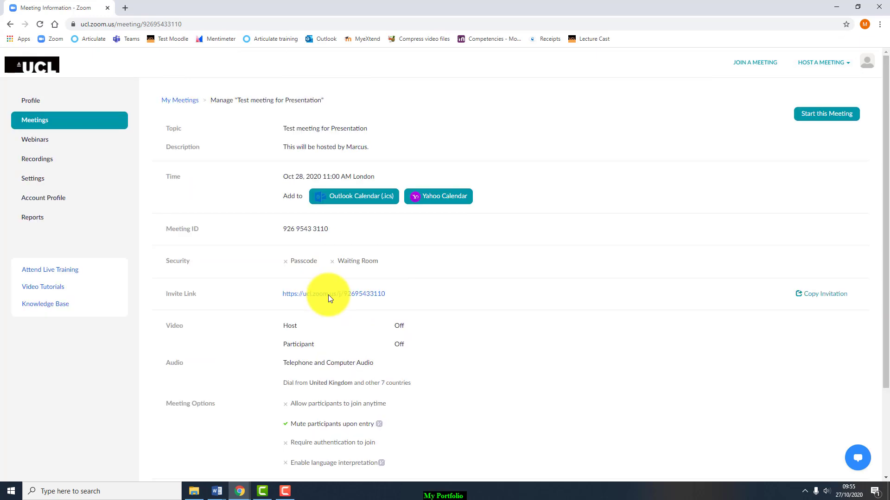
{"action": "scroll", "coordinate": [371, 278], "scroll_direction": "down", "scroll_amount": 2}
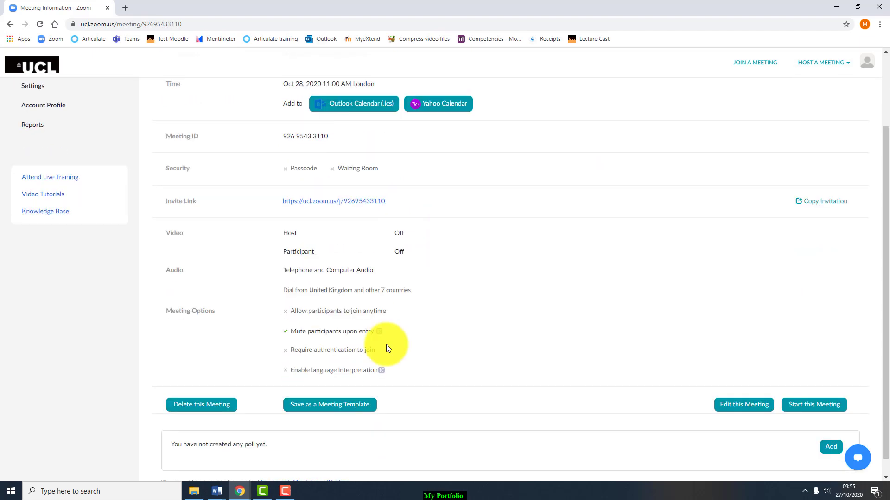
- Open the scheduled meeting for editing and examine the Alternative Hosts setting and its suggested entries
{"action": "left_click", "coordinate": [758, 410]}
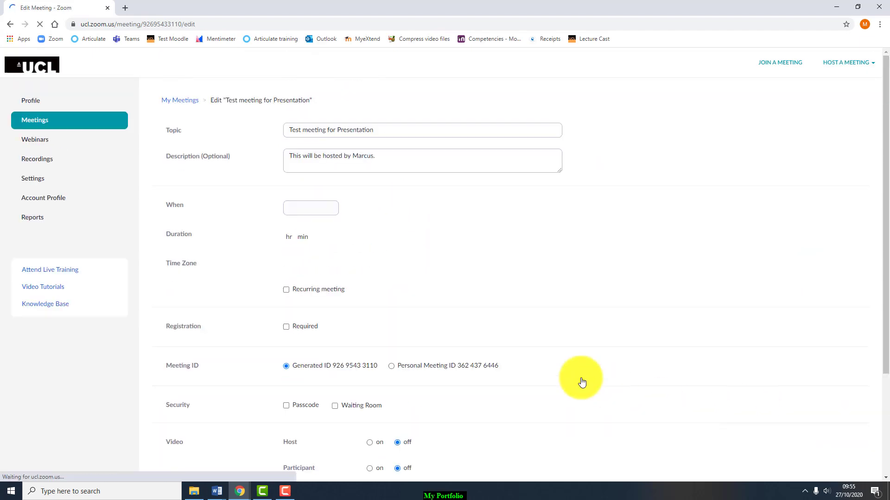
{"action": "scroll", "coordinate": [497, 338], "scroll_direction": "down", "scroll_amount": 9}
{"action": "scroll", "coordinate": [288, 324], "scroll_direction": "down", "scroll_amount": 1}
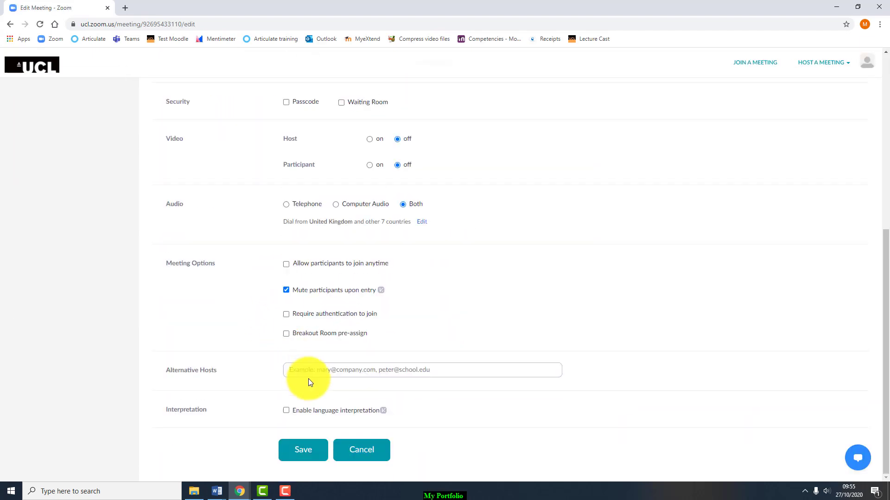
{"action": "left_click", "coordinate": [306, 370]}
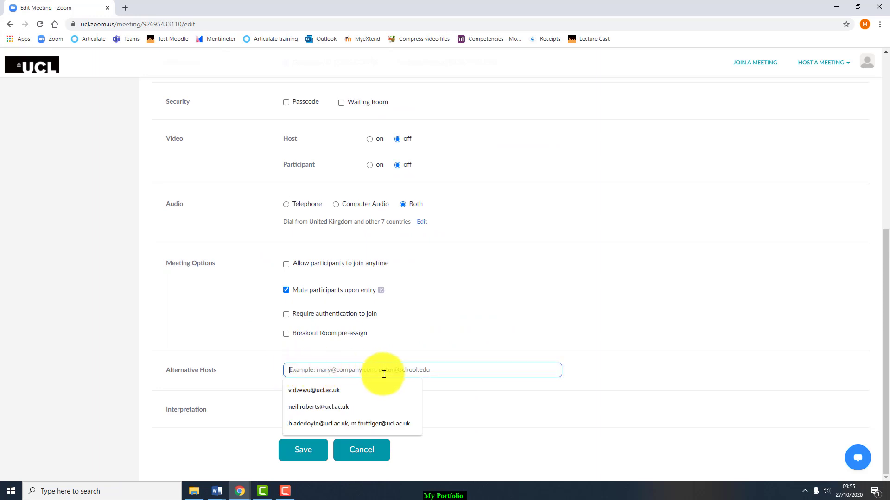
{"action": "left_click", "coordinate": [534, 328]}
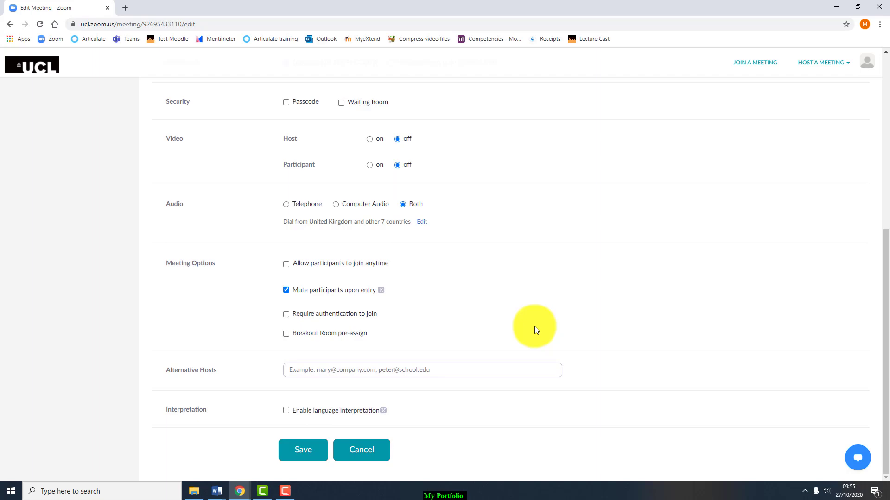
{"action": "scroll", "coordinate": [386, 344], "scroll_direction": "up", "scroll_amount": 7}
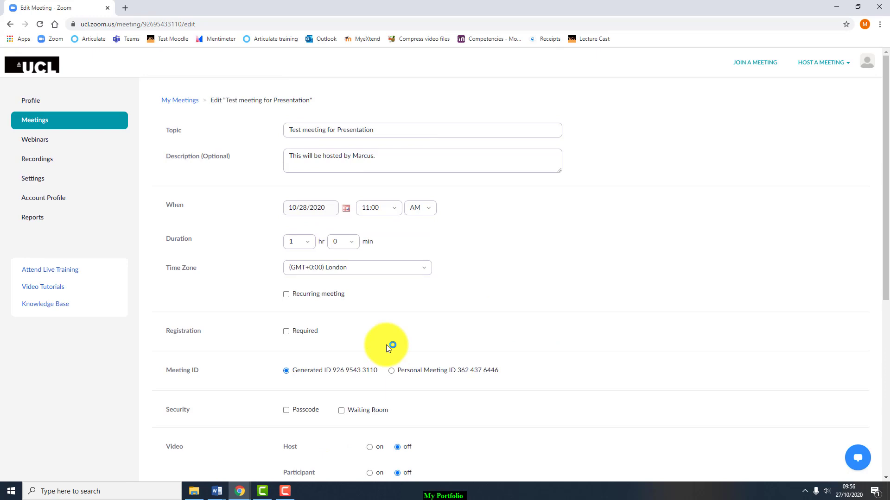
- Turn off passcode protection in the sharing settings of the 8:00 27th October interview cloud recording
{"action": "left_click", "coordinate": [53, 165]}
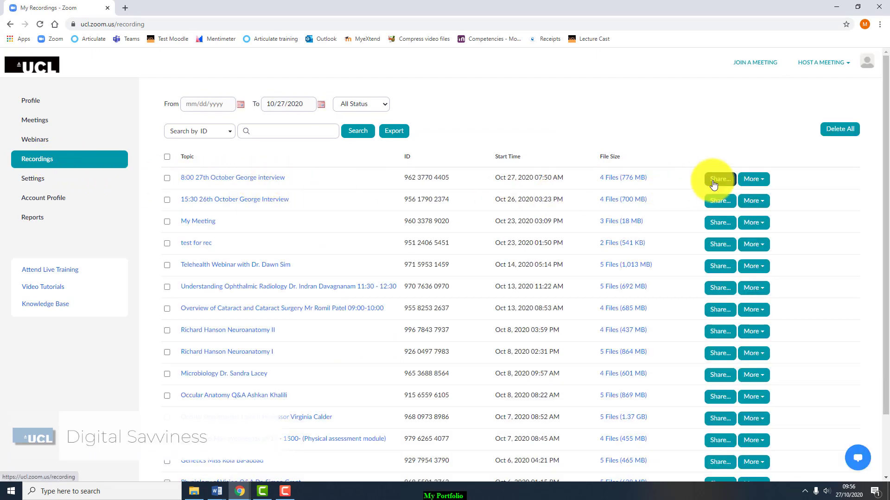
{"action": "left_click", "coordinate": [714, 185]}
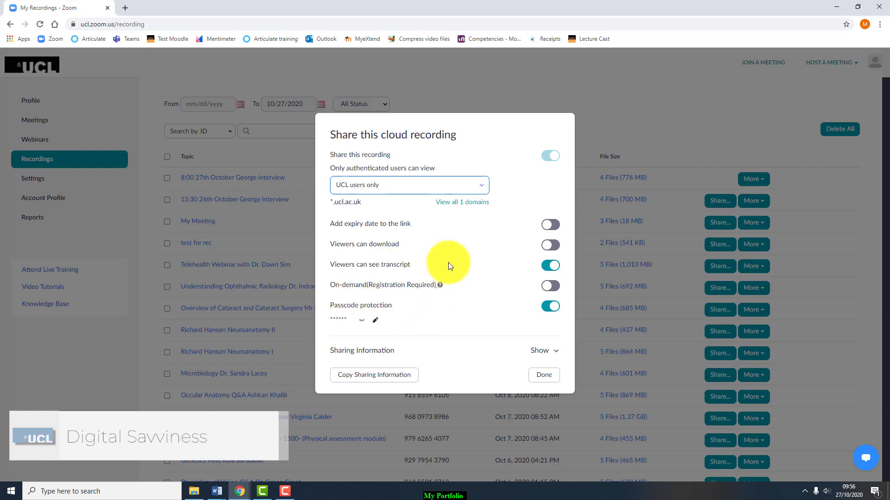
{"action": "left_click", "coordinate": [548, 307]}
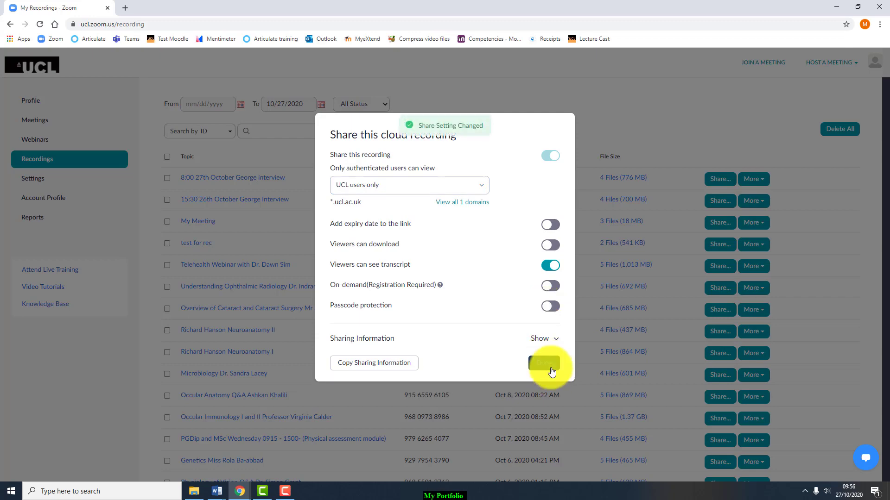
{"action": "left_click", "coordinate": [544, 364]}
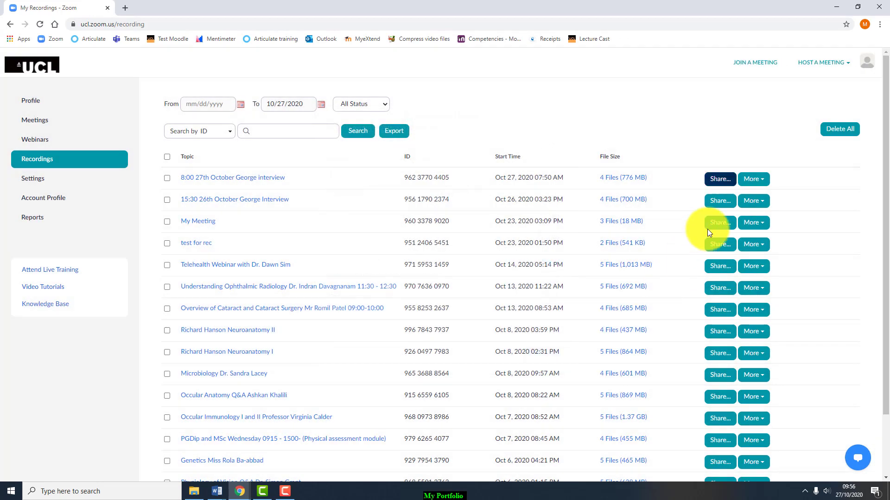
- Open the 8:00 27th October interview recording and examine the options for its shared screen with speaker view file
{"action": "left_click", "coordinate": [258, 179]}
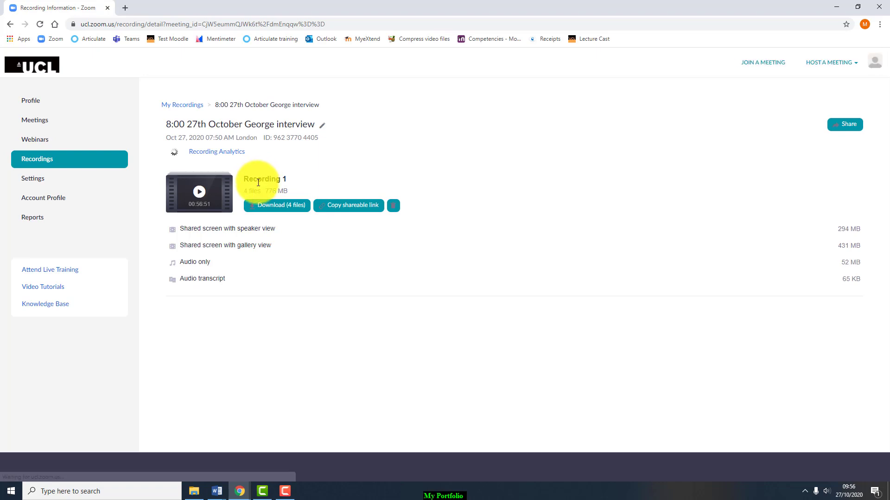
{"action": "mouse_move", "coordinate": [685, 234]}
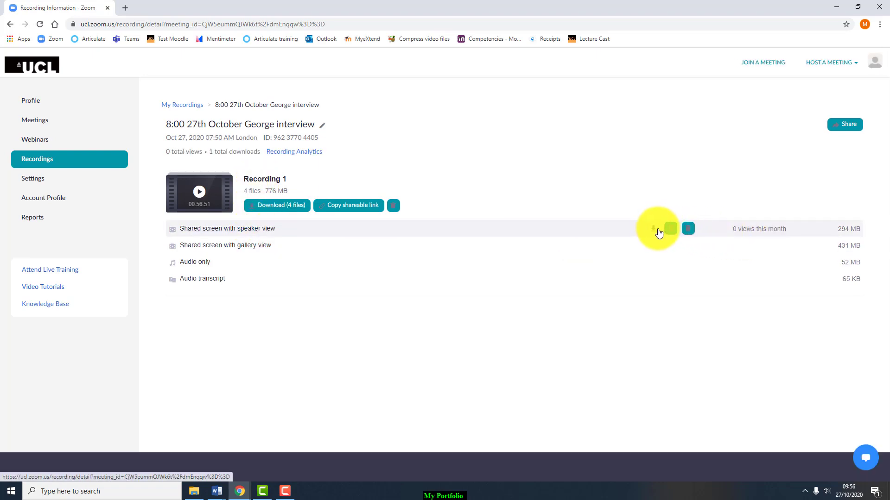